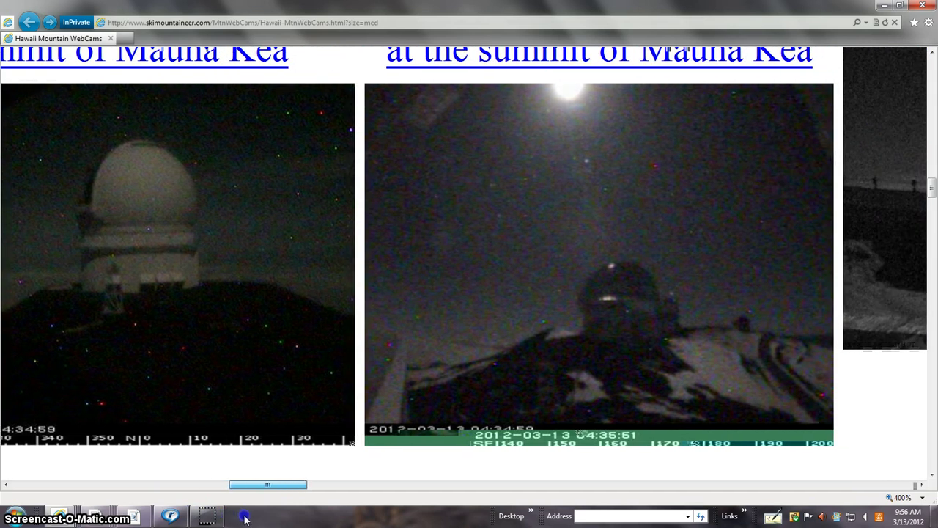
mouse_move(243, 517)
mouse_down()
mouse_move(264, 518)
mouse_move(225, 518)
mouse_up()
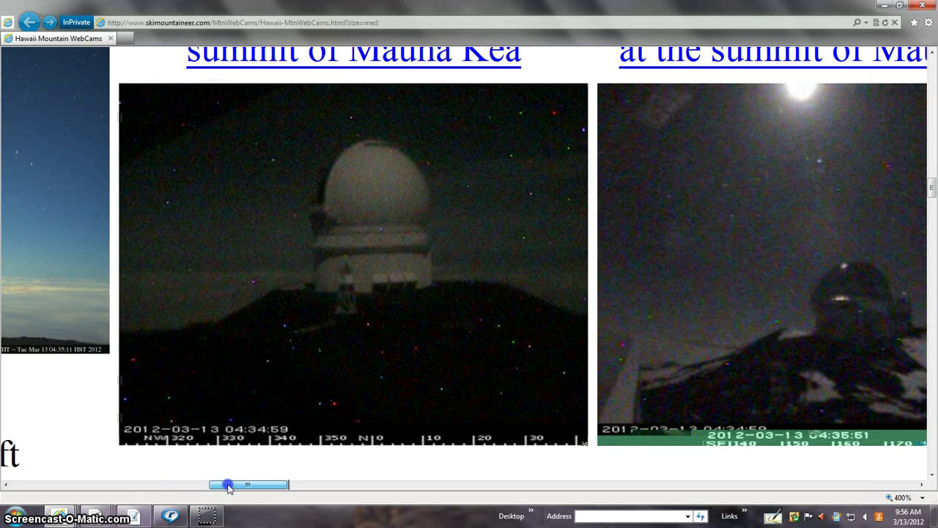
mouse_move(229, 485)
mouse_down()
mouse_move(271, 485)
mouse_move(233, 496)
mouse_move(292, 499)
mouse_up()
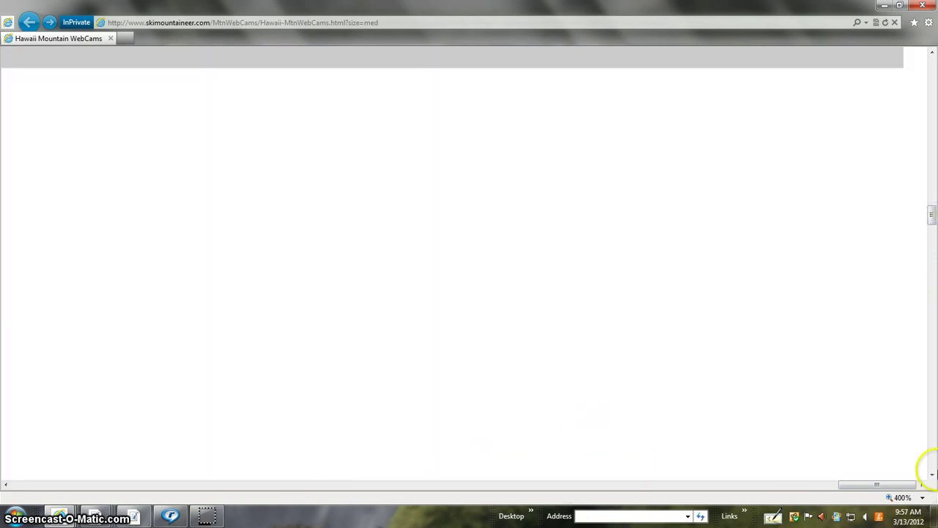
drag(838, 486, 462, 486)
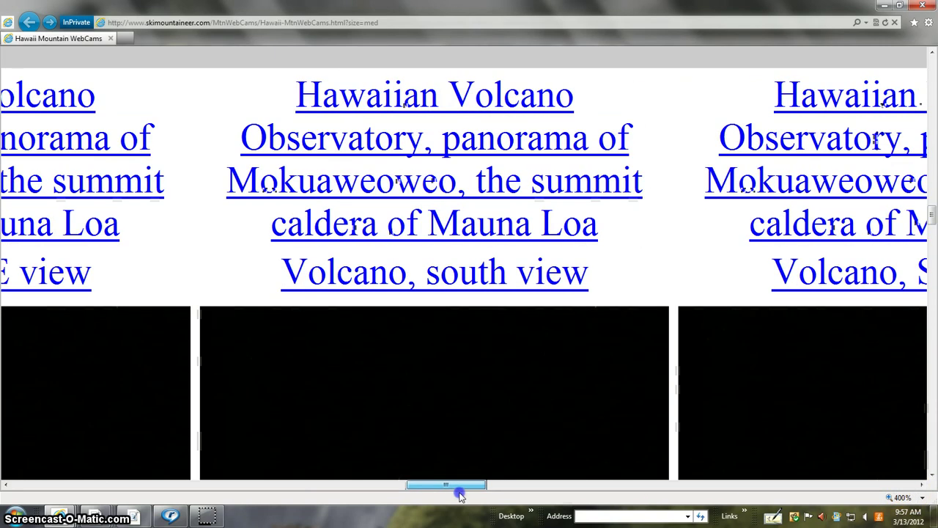
drag(933, 214, 933, 227)
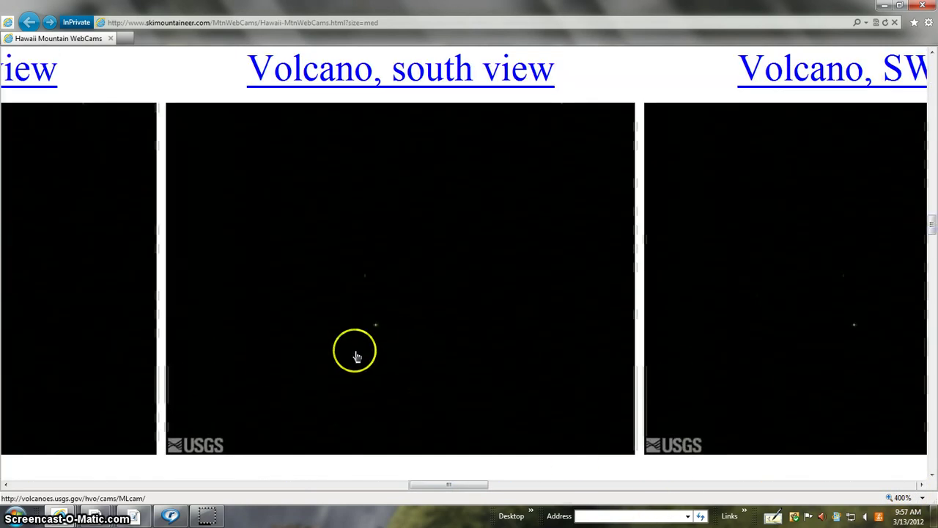
mouse_move(462, 486)
mouse_down()
mouse_move(376, 486)
mouse_move(696, 486)
mouse_move(462, 486)
mouse_up()
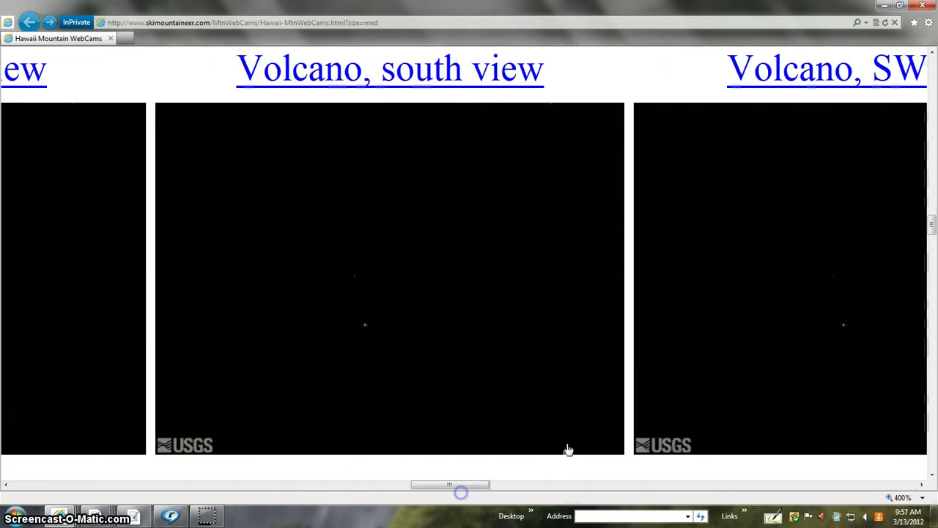
drag(932, 217, 931, 272)
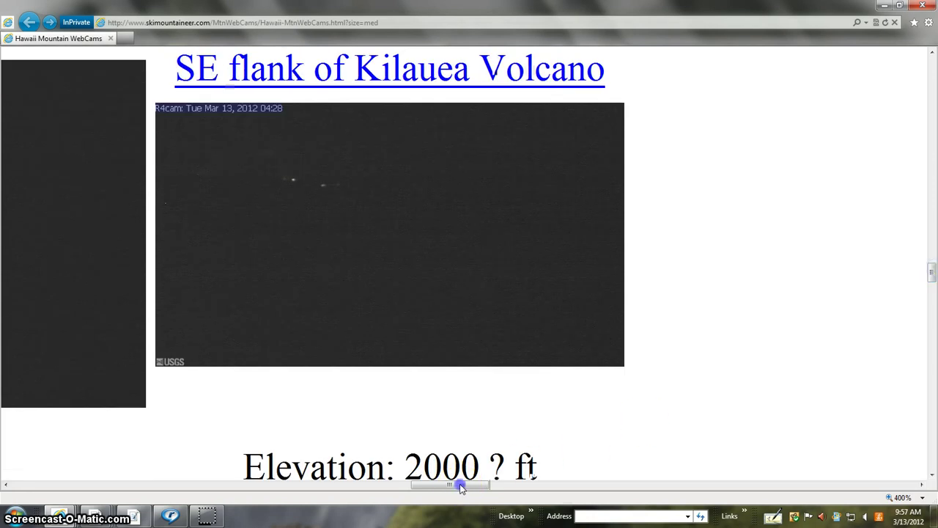
drag(449, 487, 225, 477)
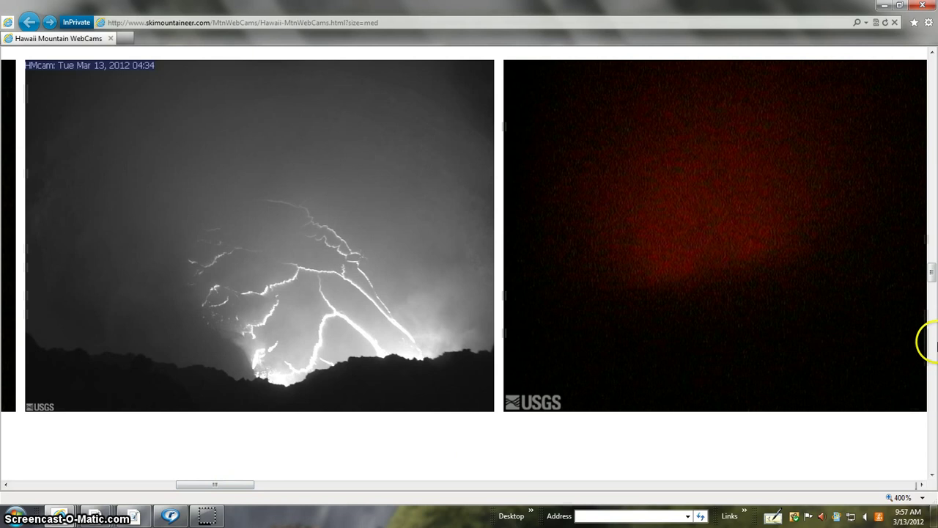
drag(931, 272, 932, 266)
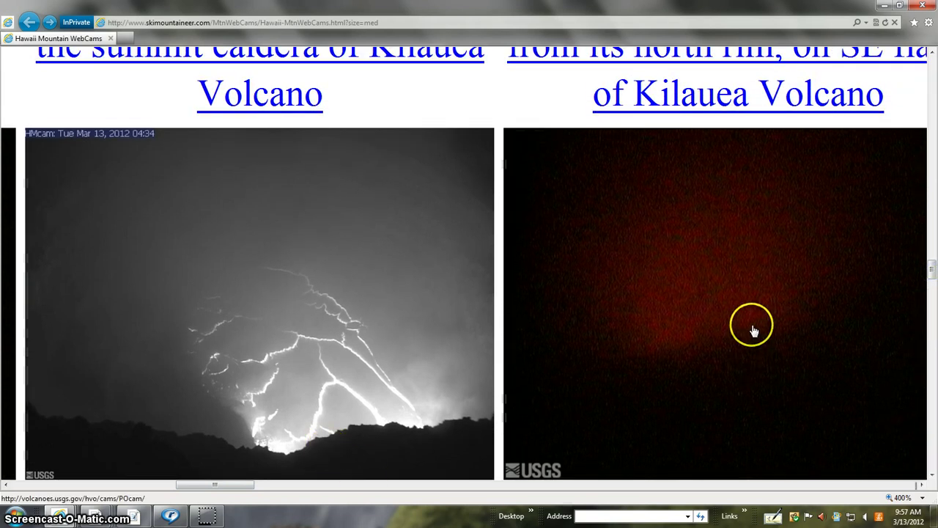
drag(234, 488, 129, 487)
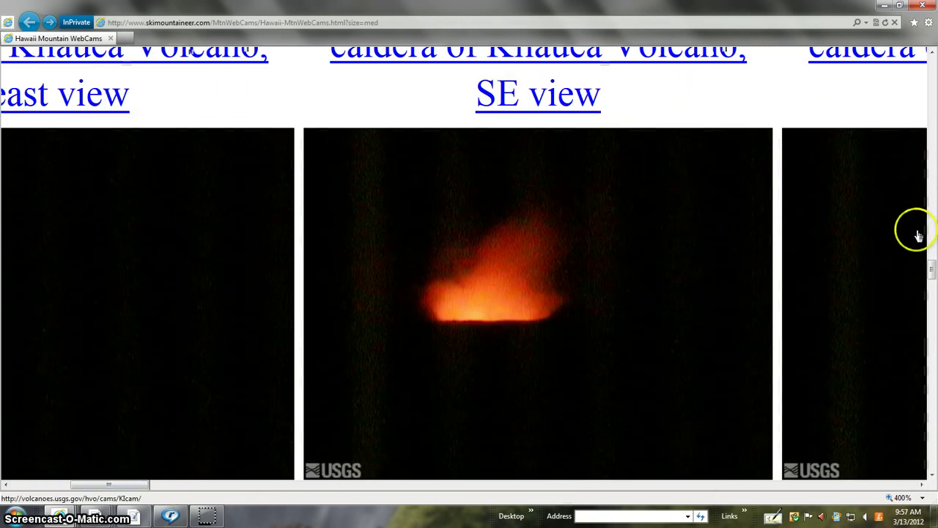
mouse_move(932, 282)
mouse_down()
mouse_move(933, 266)
mouse_move(933, 274)
mouse_up()
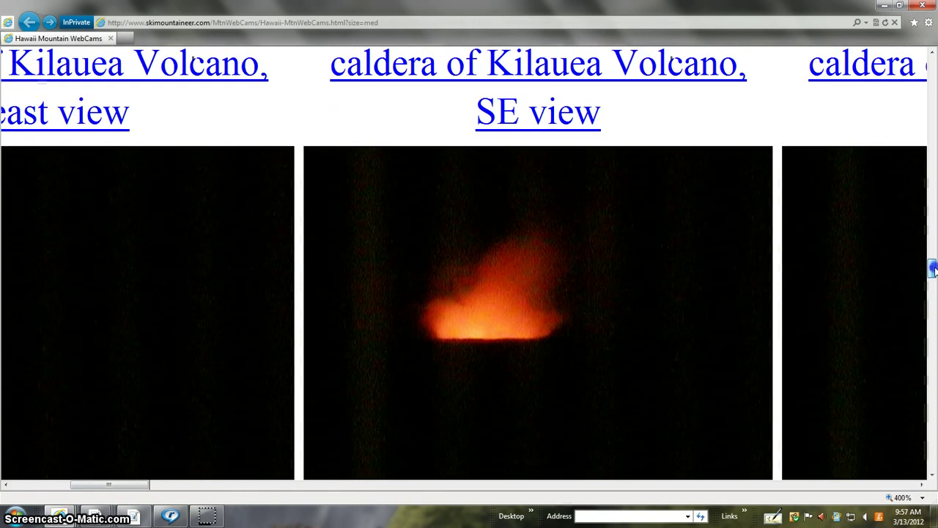
drag(127, 486, 342, 484)
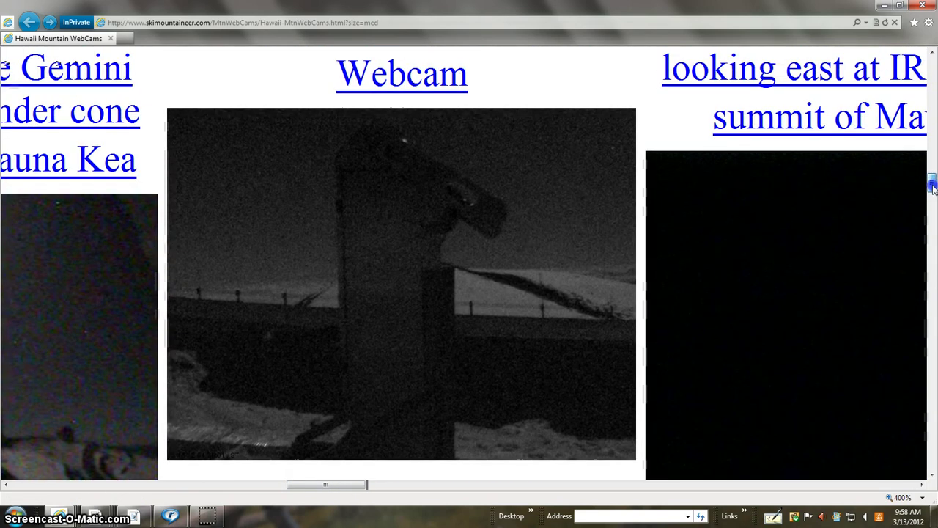
drag(357, 485, 44, 489)
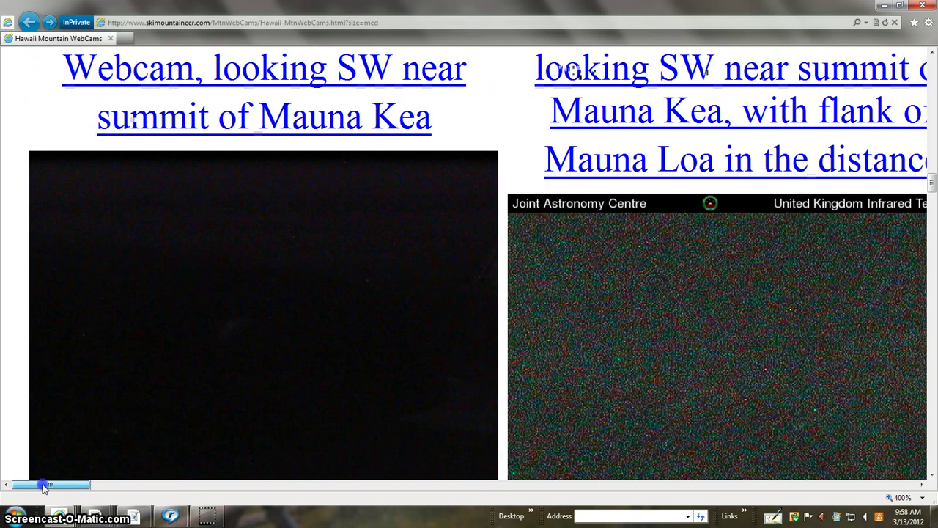
mouse_move(44, 486)
mouse_down()
mouse_move(552, 485)
mouse_move(689, 516)
mouse_move(825, 501)
mouse_up()
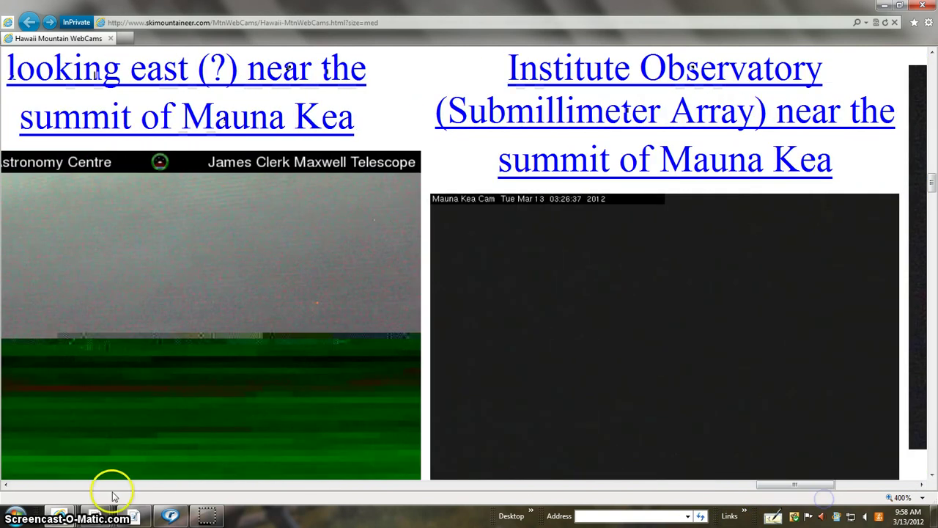
drag(795, 484, 892, 485)
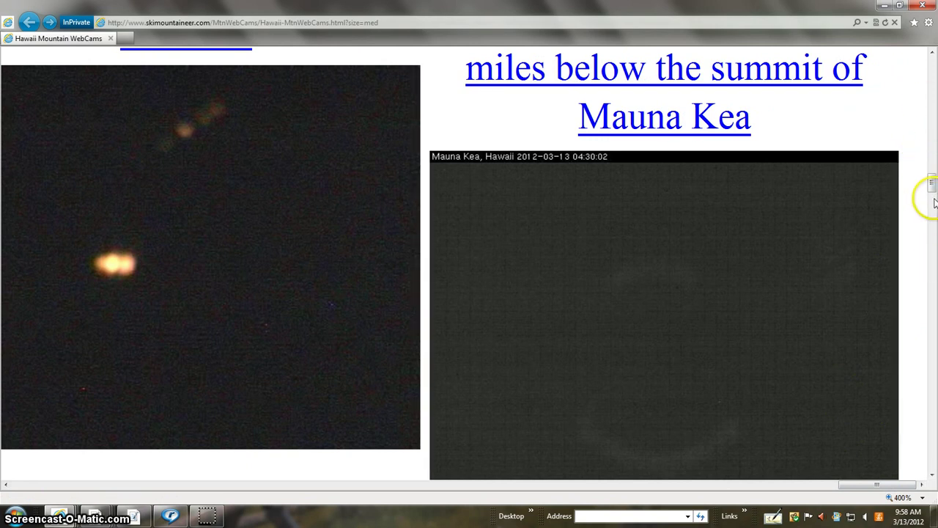
mouse_move(931, 183)
mouse_down()
mouse_move(932, 200)
mouse_move(932, 181)
mouse_up()
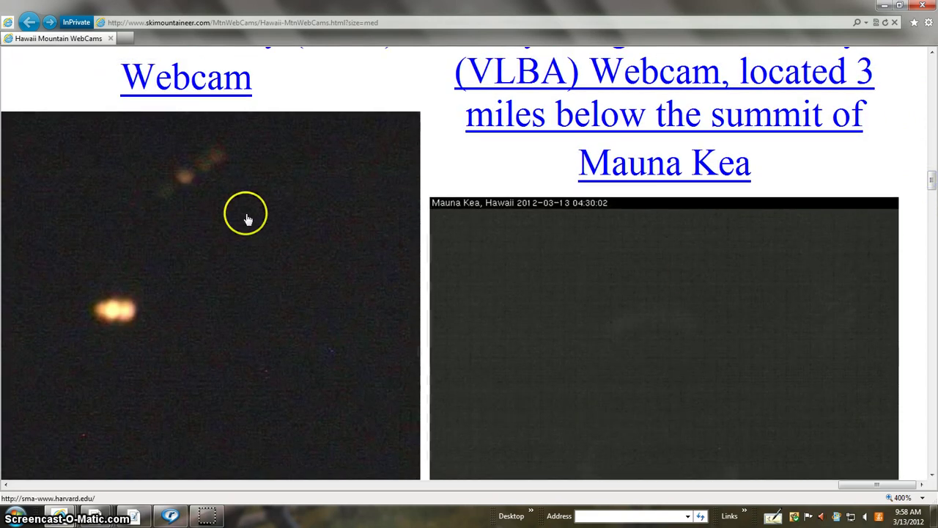
drag(931, 180, 932, 170)
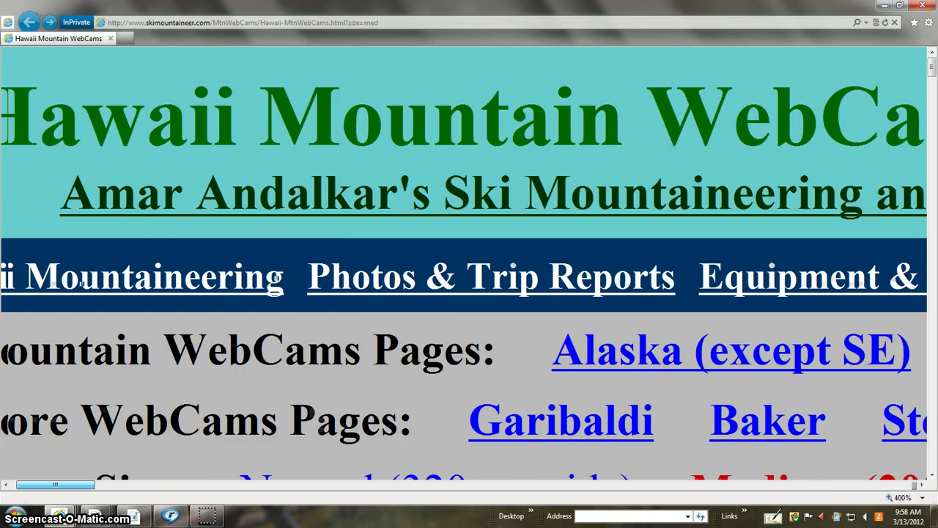
drag(931, 64, 932, 105)
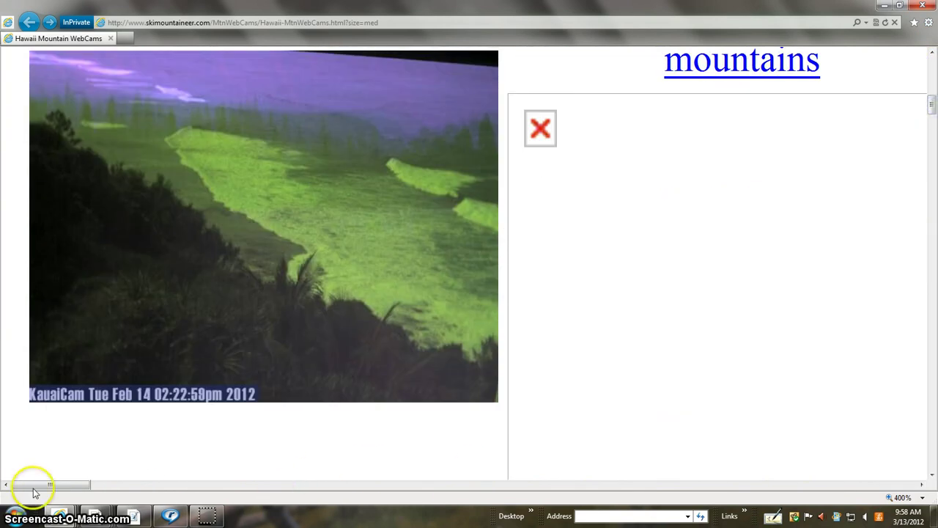
drag(931, 105, 931, 129)
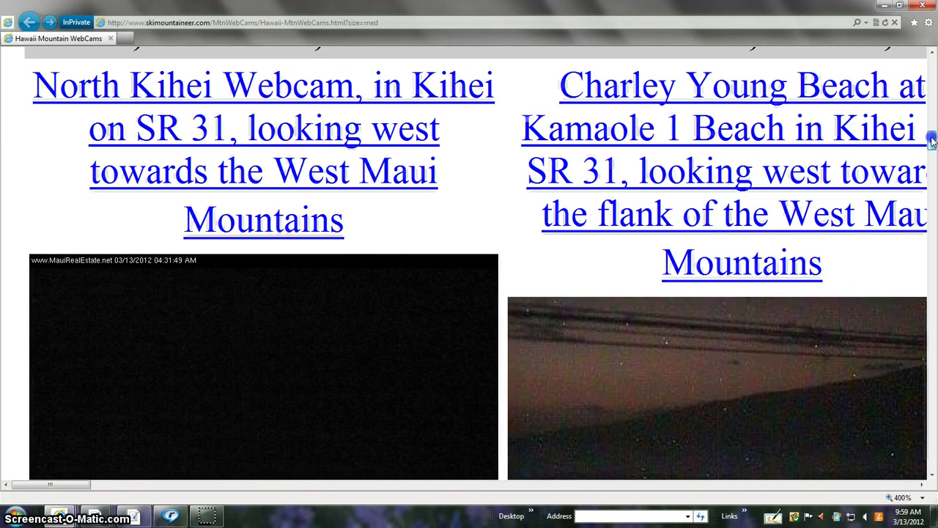
drag(931, 142, 931, 151)
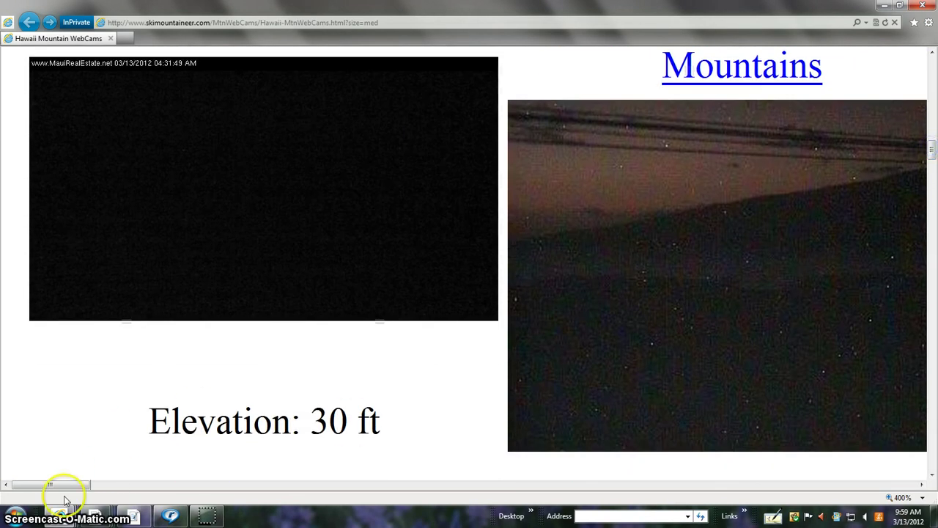
drag(67, 486, 329, 486)
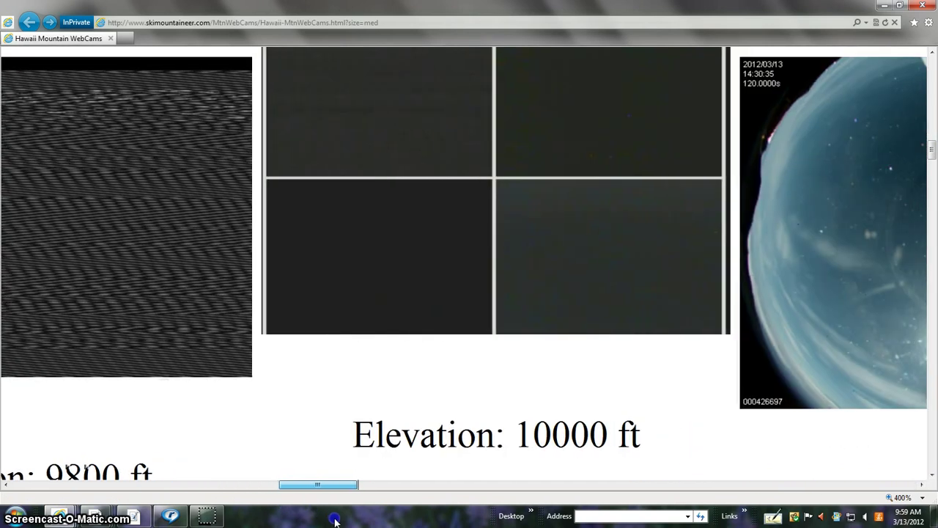
drag(334, 519, 372, 519)
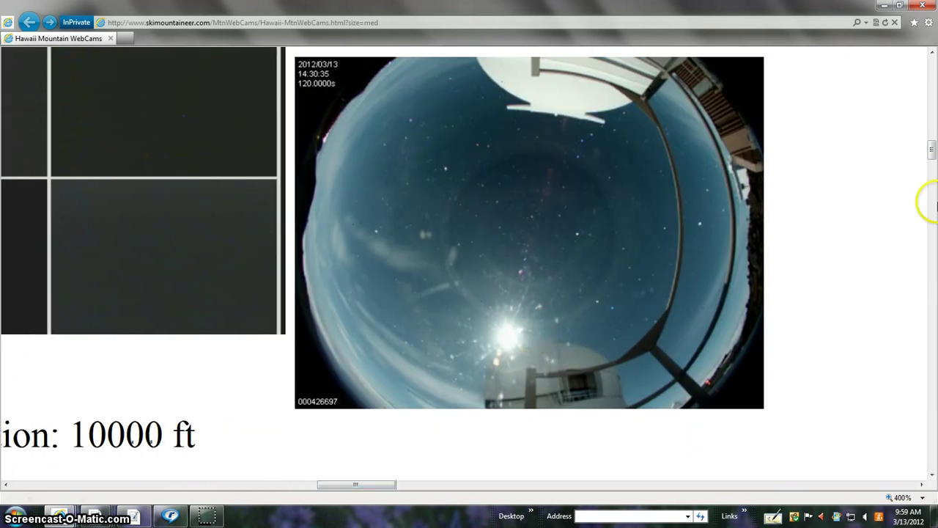
drag(380, 486, 157, 480)
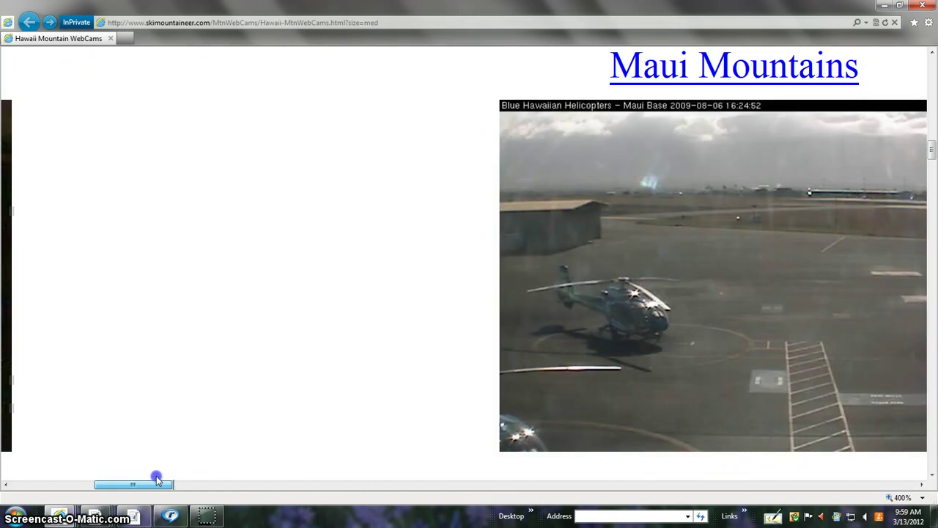
drag(157, 480, 82, 480)
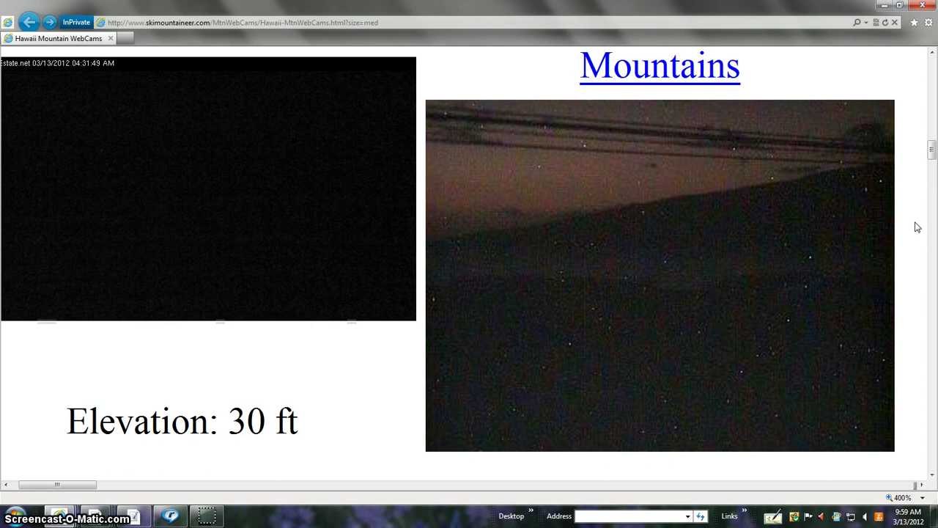
drag(932, 152, 932, 101)
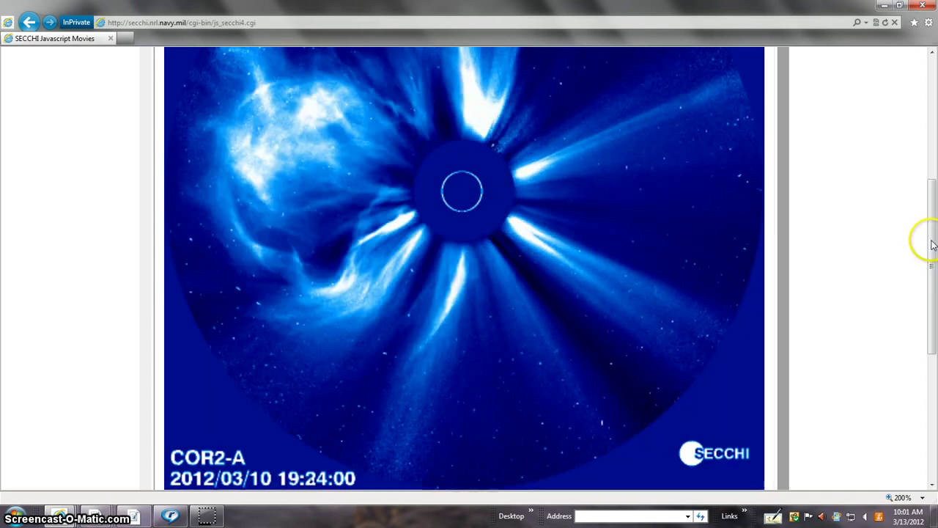
drag(932, 236, 932, 172)
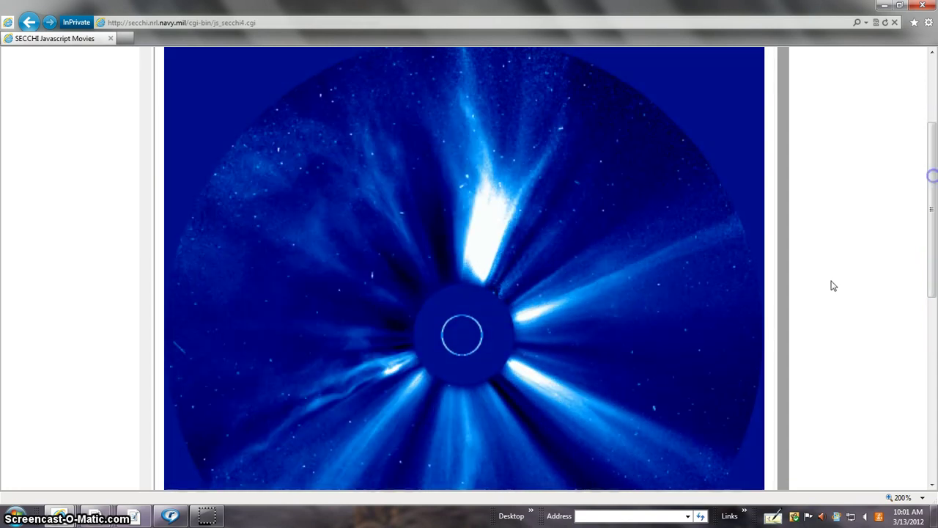
Switch to the window showing the HI2-B 2012/03/10 image with Saturn, Earth and Venus
click(174, 515)
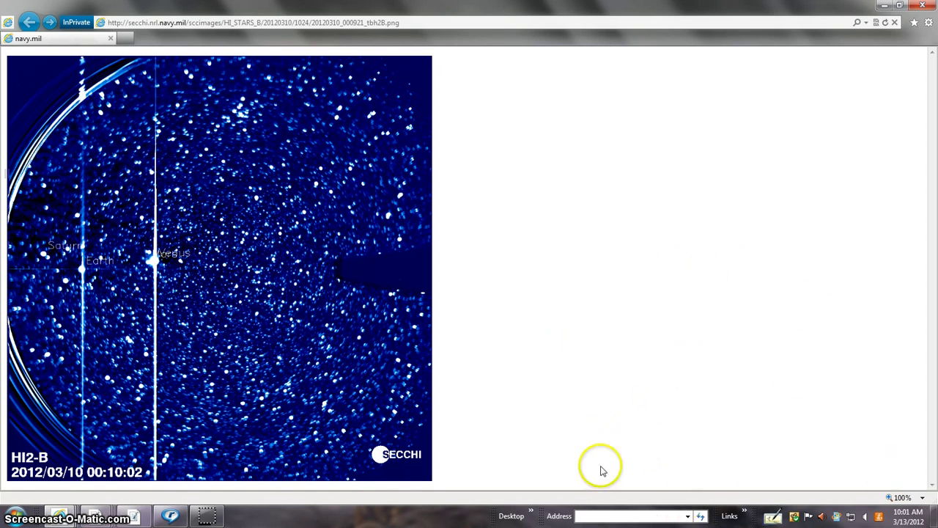
View the HI2-A, HI1-B and HI1-A images, then return to the SECCHI Javascript Movies page
click(212, 513)
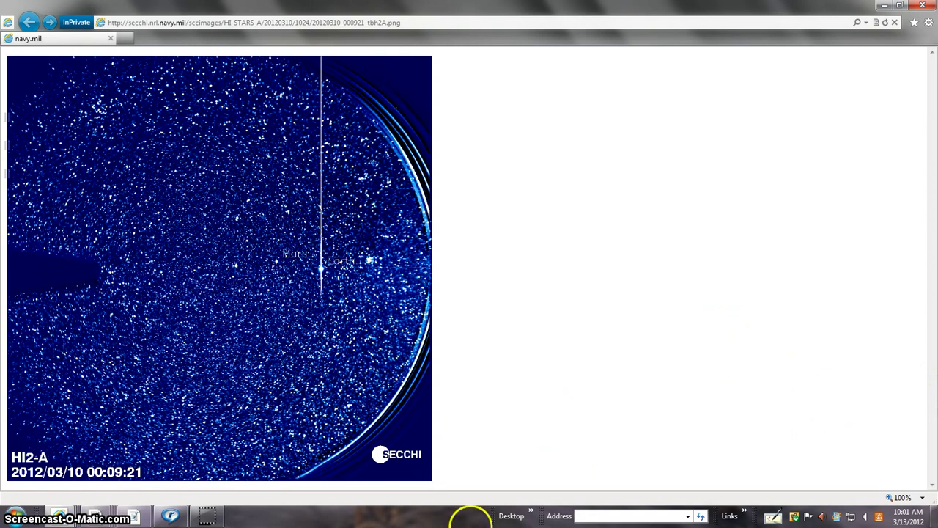
click(208, 516)
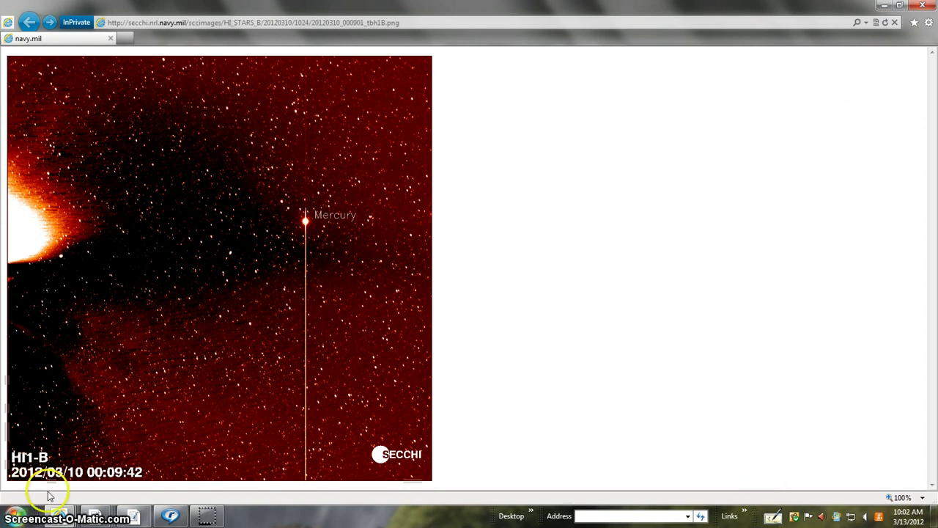
click(170, 516)
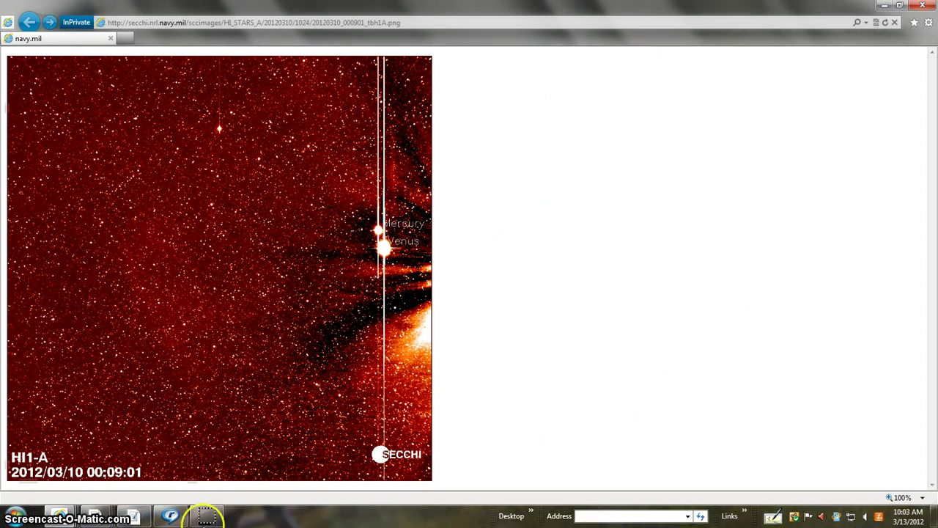
click(206, 518)
drag(931, 88, 931, 219)
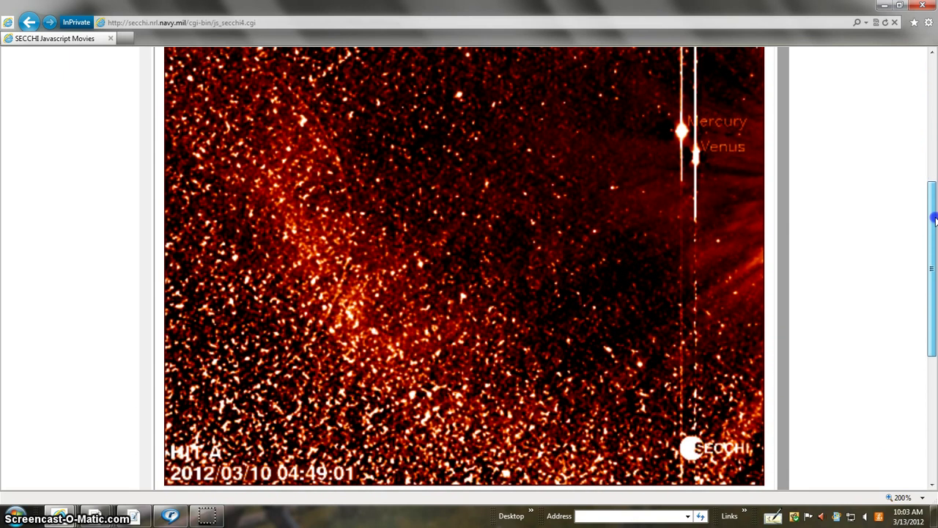
drag(934, 218, 935, 194)
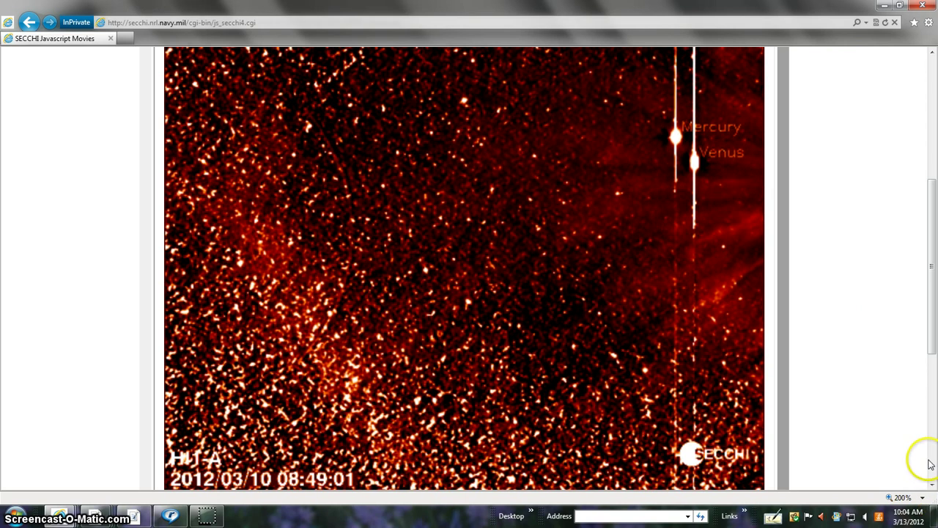
drag(931, 257, 931, 268)
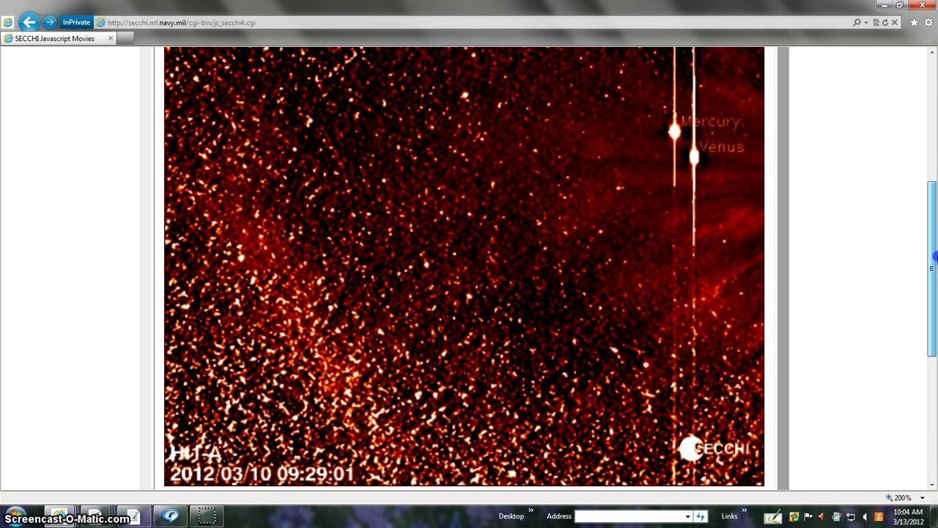
drag(931, 267, 931, 272)
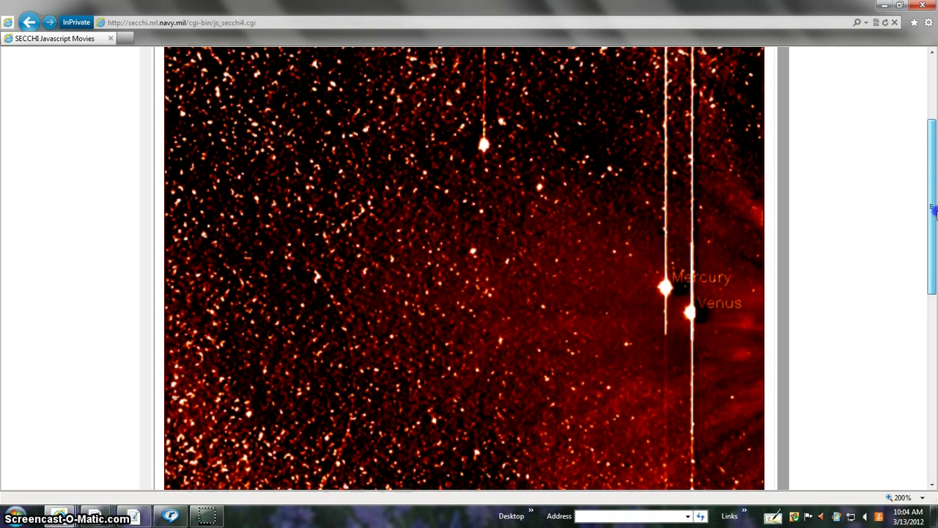
mouse_move(932, 236)
mouse_down()
mouse_move(934, 198)
mouse_move(933, 268)
mouse_up()
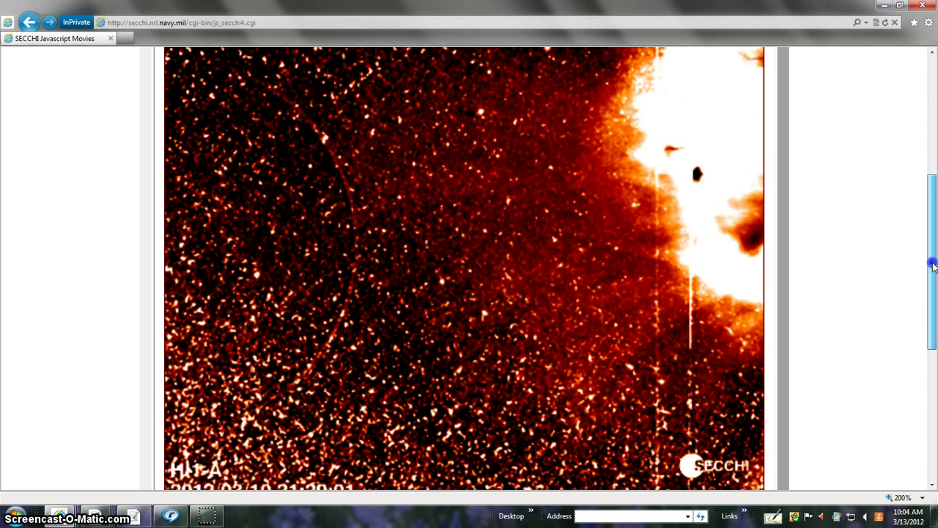
drag(932, 264, 932, 273)
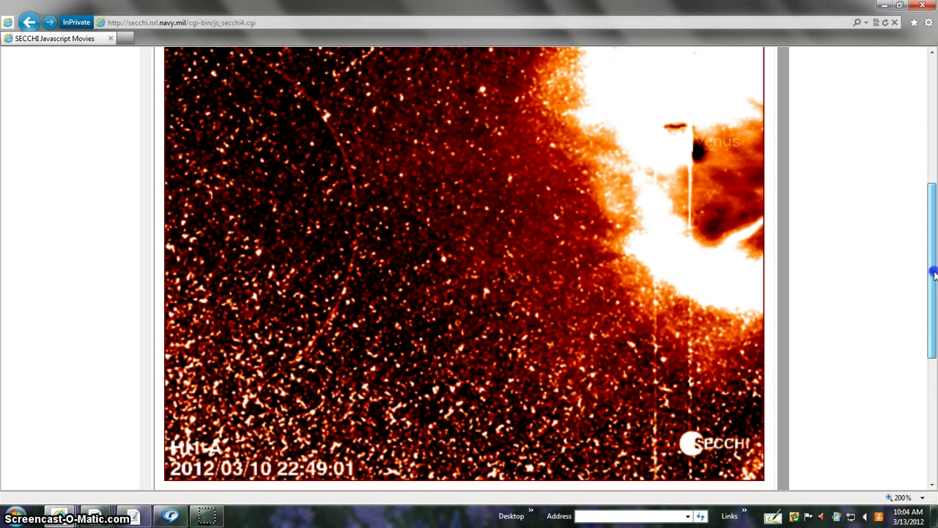
Watch the HI1-A March 10 movie cycle through frames showing Mercury and Venus
drag(932, 273, 932, 270)
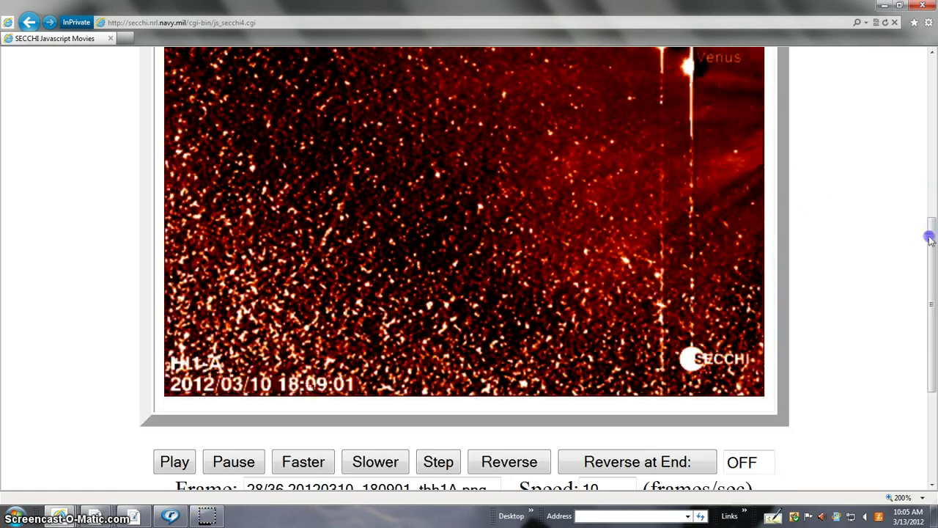
drag(929, 249, 930, 218)
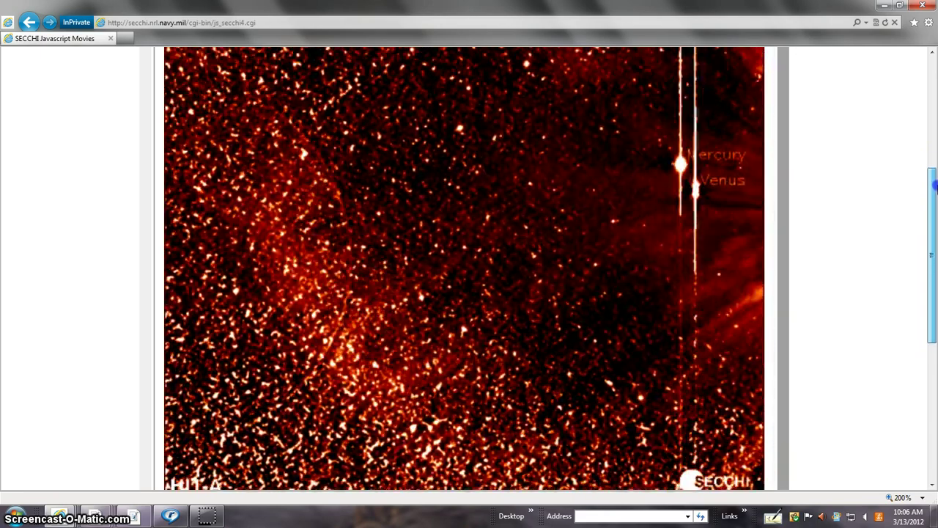
mouse_move(932, 187)
mouse_down()
mouse_move(934, 143)
mouse_move(935, 176)
mouse_up()
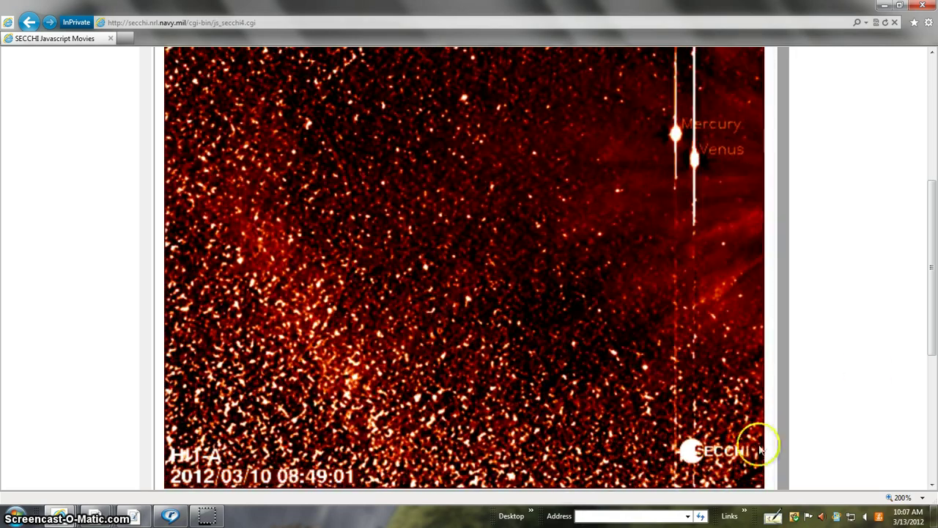
scroll(929, 187, down, 1)
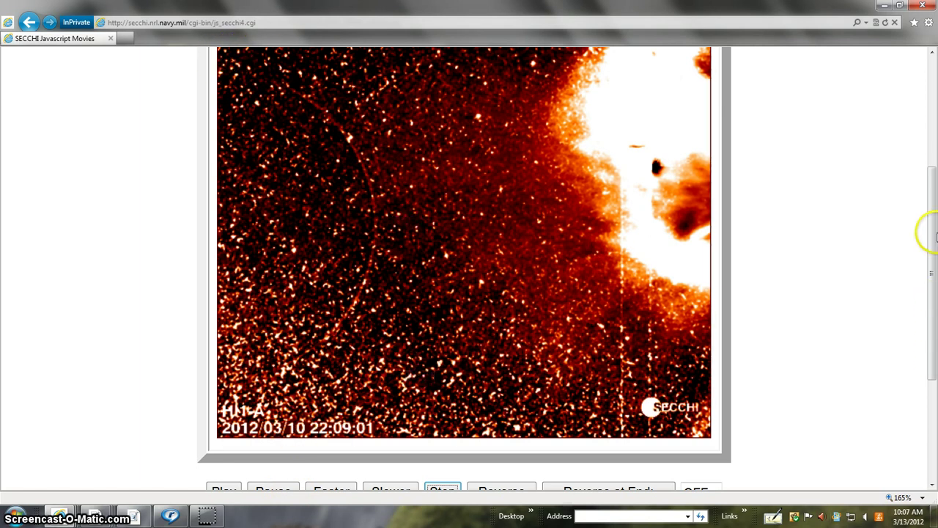
drag(929, 229, 932, 229)
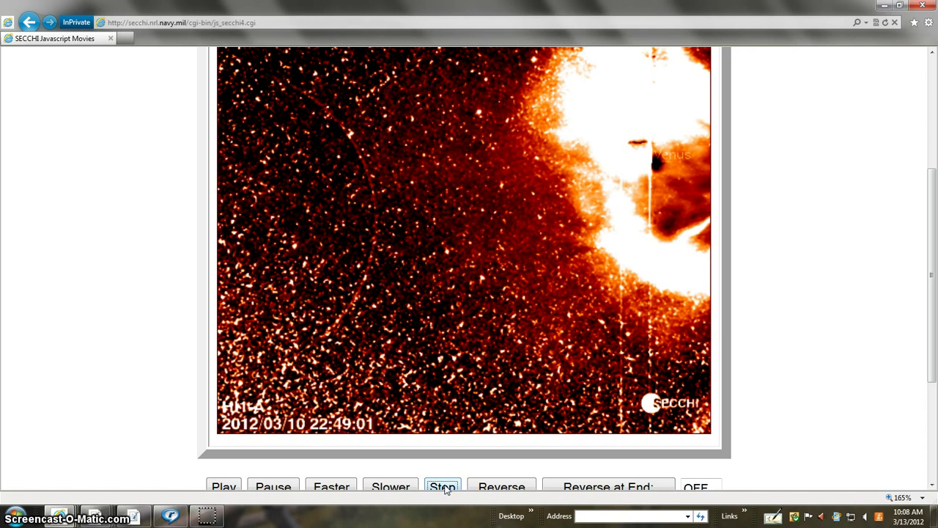
Step the HI1-A movie forward two frames so it wraps to 00:09:01
click(443, 487)
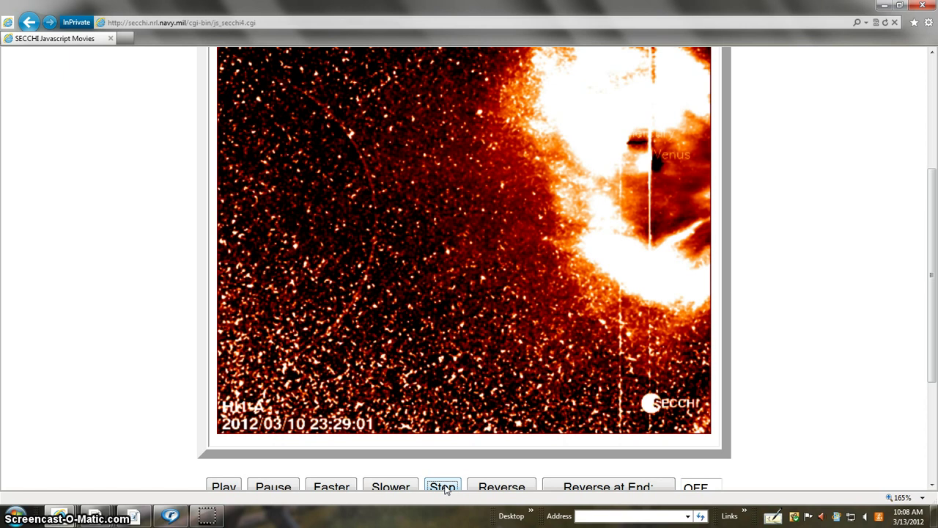
click(442, 487)
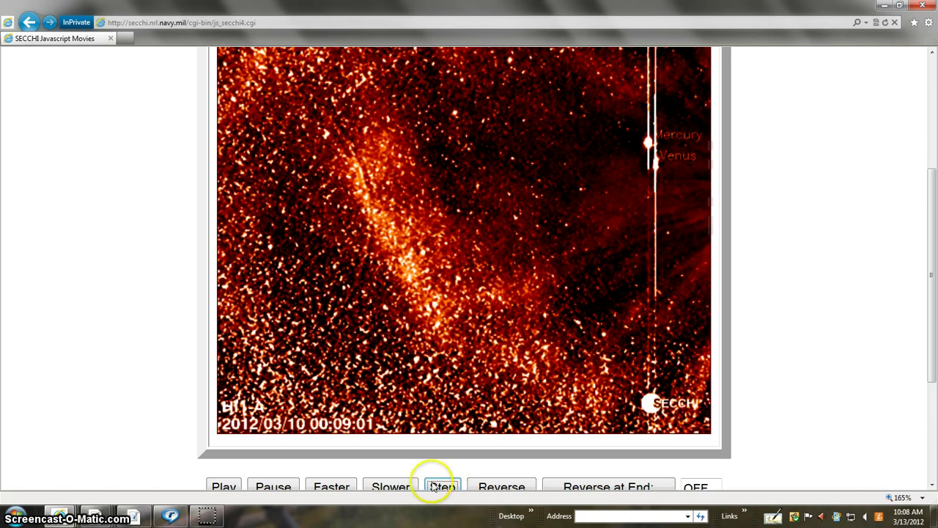
Reverse the stepping direction and step back from 23:29:01 to the 19:29:01 frame
click(501, 487)
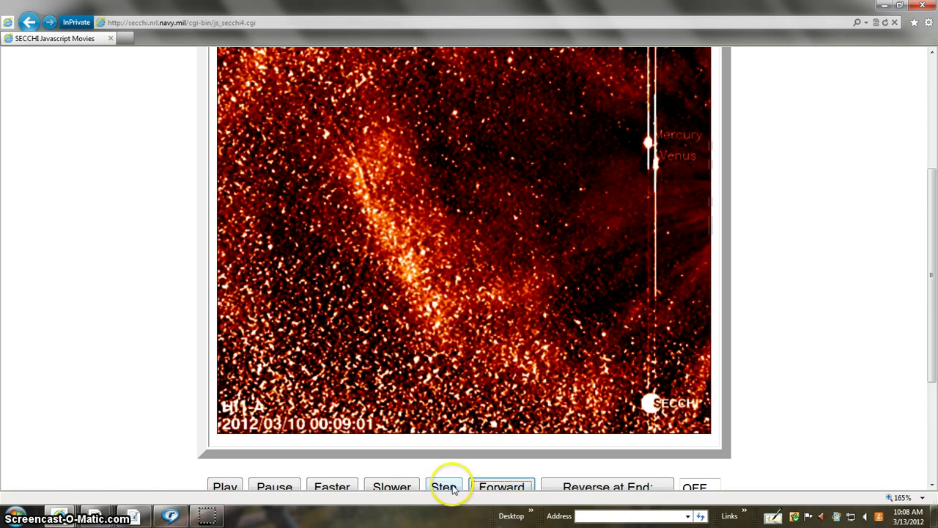
click(444, 487)
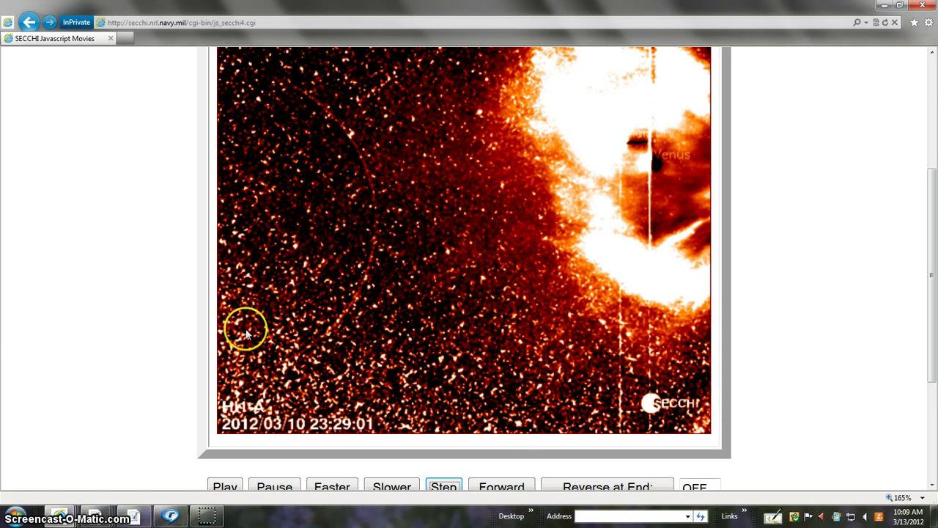
click(448, 485)
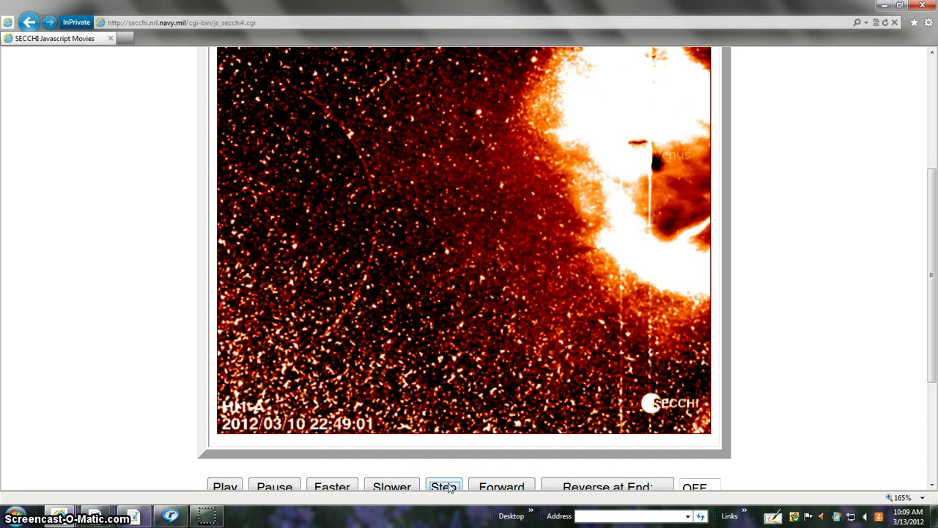
click(448, 487)
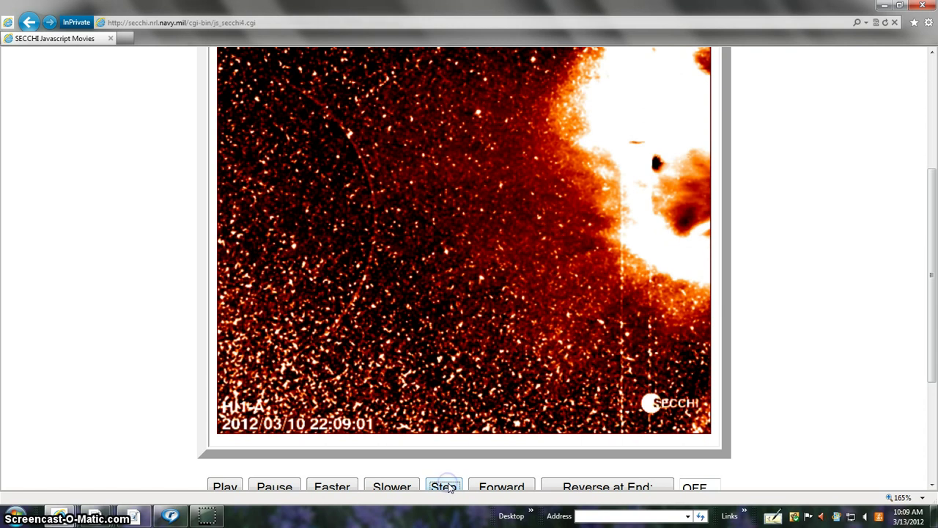
click(449, 487)
click(450, 488)
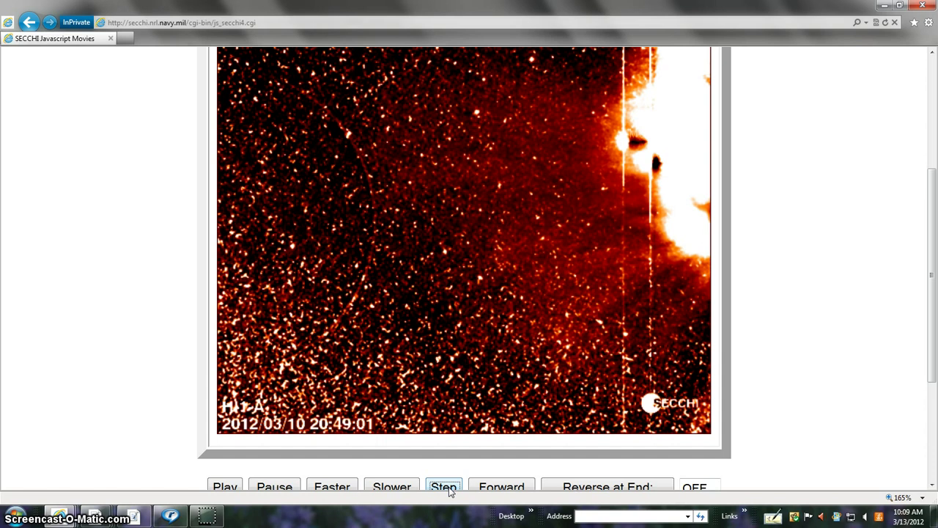
click(443, 487)
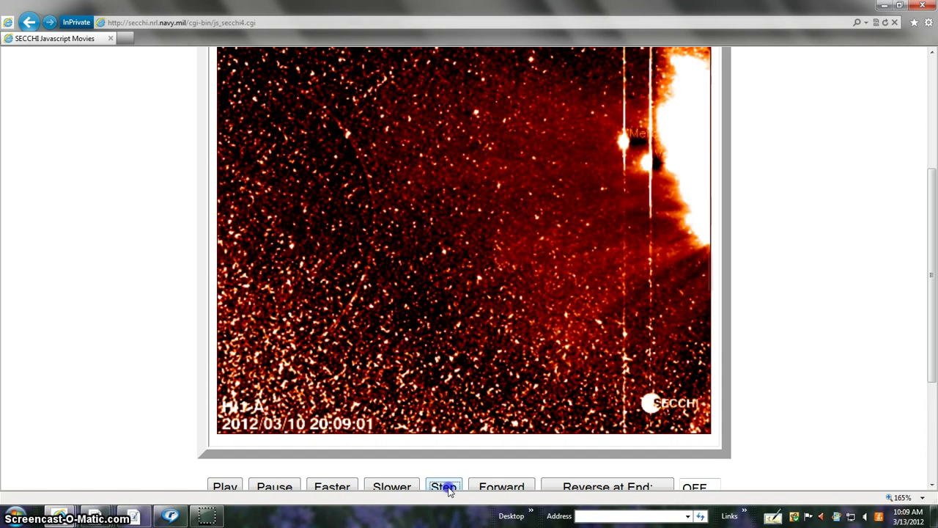
click(443, 487)
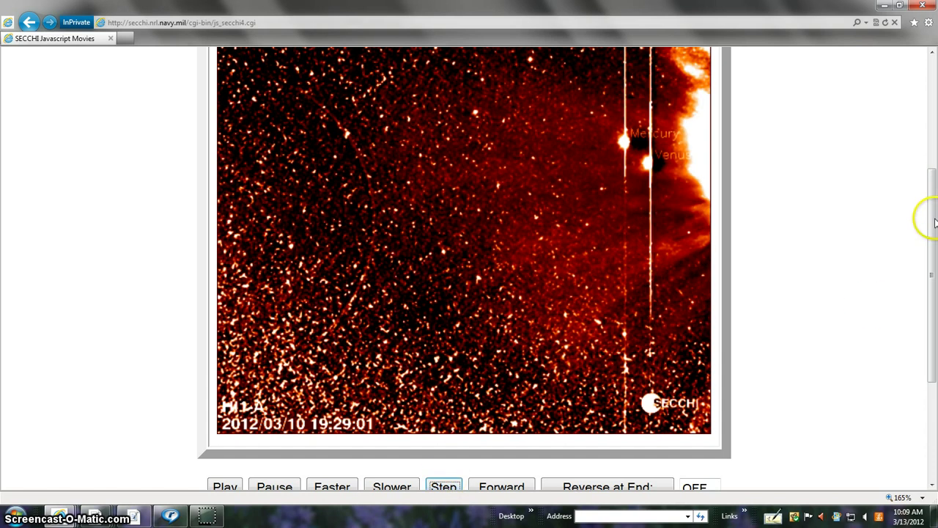
drag(932, 219, 935, 204)
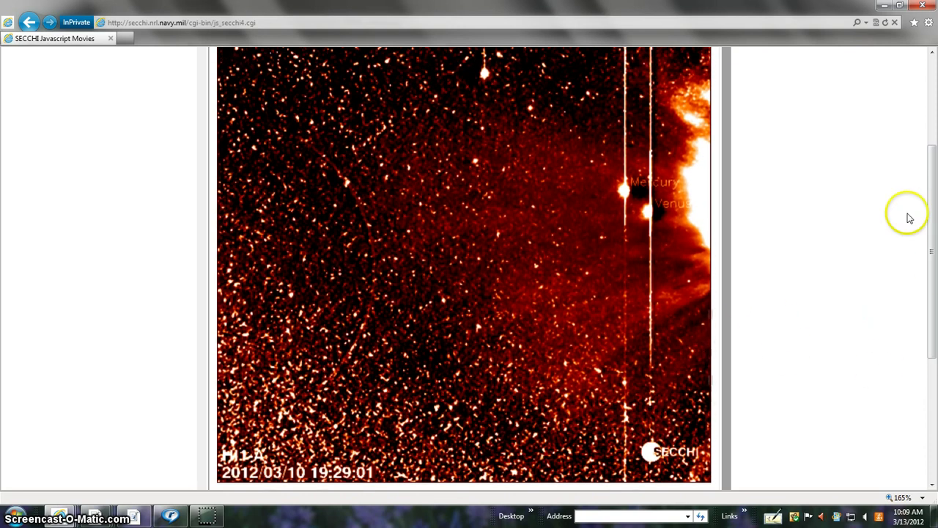
drag(932, 206, 934, 246)
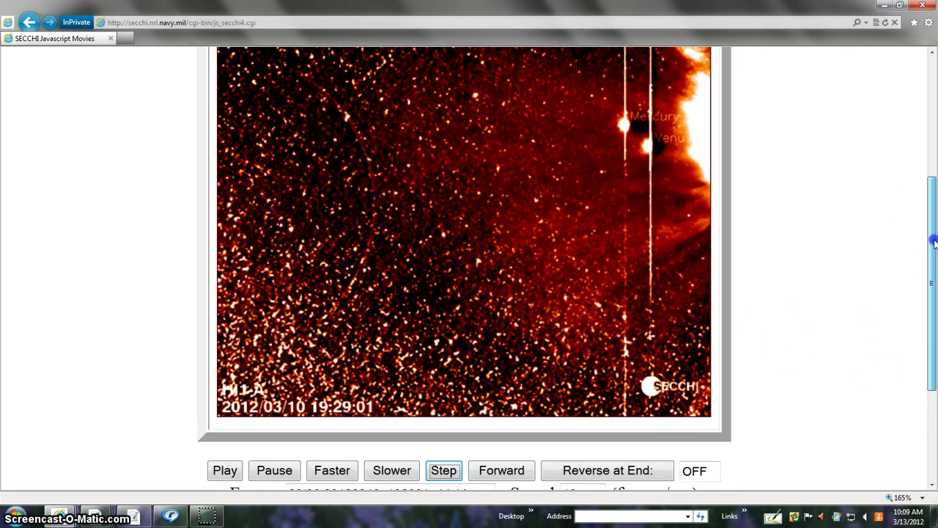
Play the HI1-A movie in reverse at 10 frames per second, reaching frame 25/36
click(225, 470)
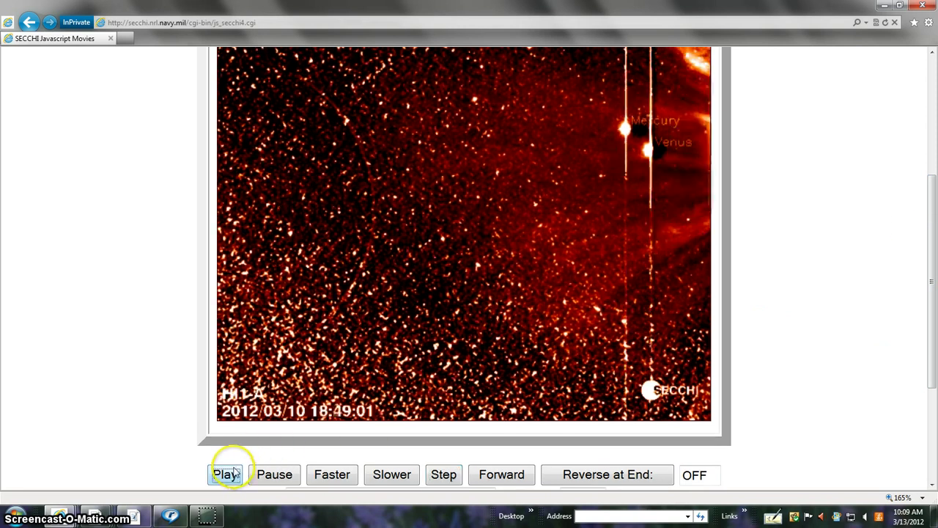
drag(931, 212, 930, 183)
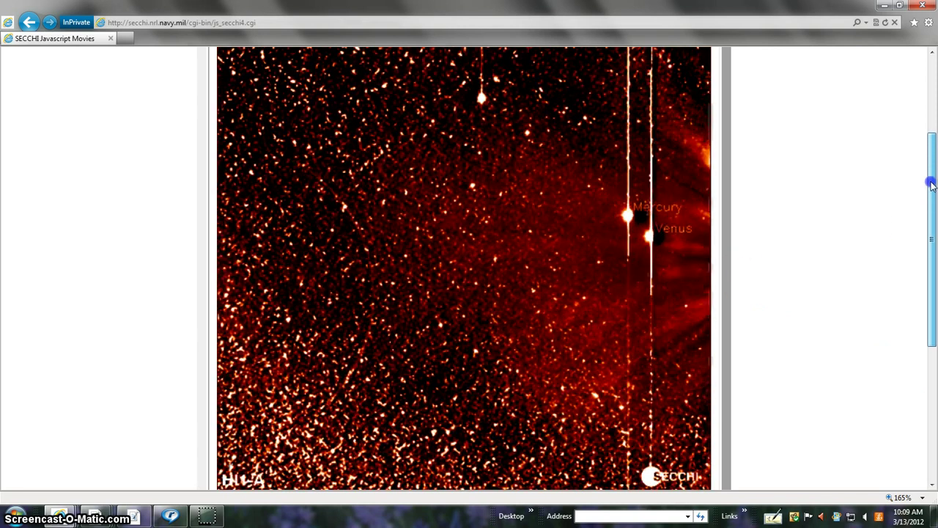
mouse_move(932, 185)
mouse_down()
mouse_move(932, 216)
mouse_move(932, 197)
mouse_up()
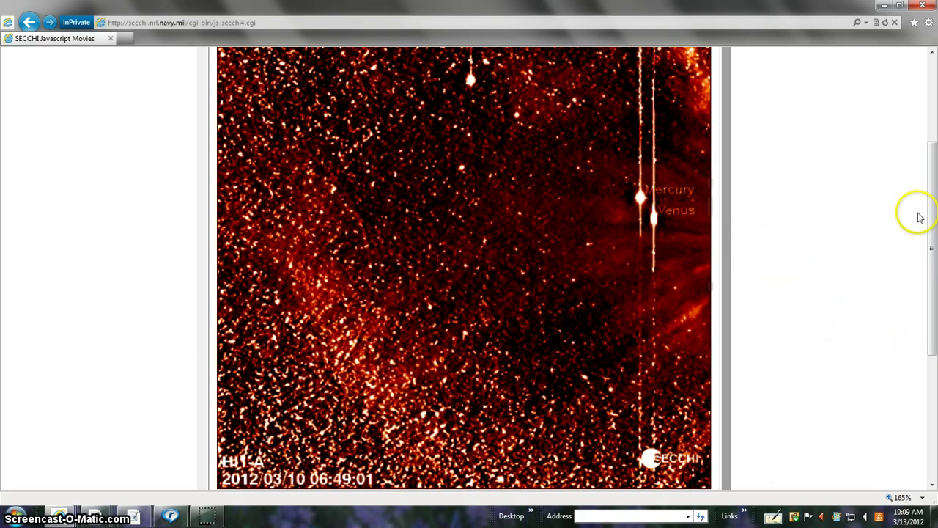
drag(929, 236, 929, 293)
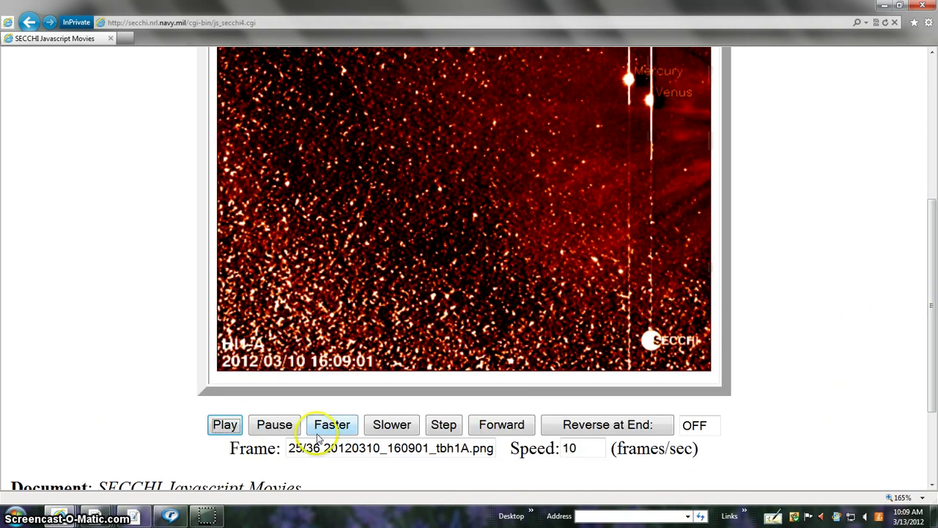
Stop the movie, set the direction back to forward, and resume playback
click(225, 425)
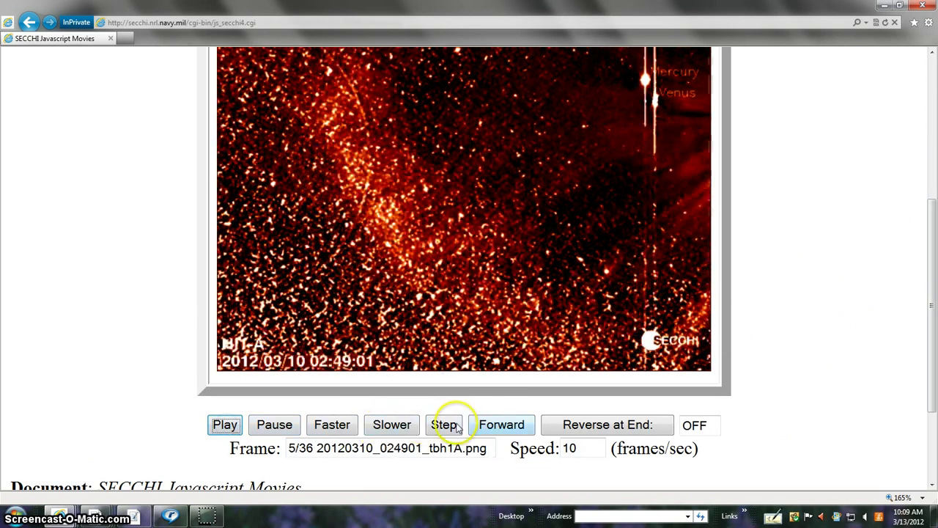
click(501, 424)
click(224, 425)
drag(924, 249, 932, 197)
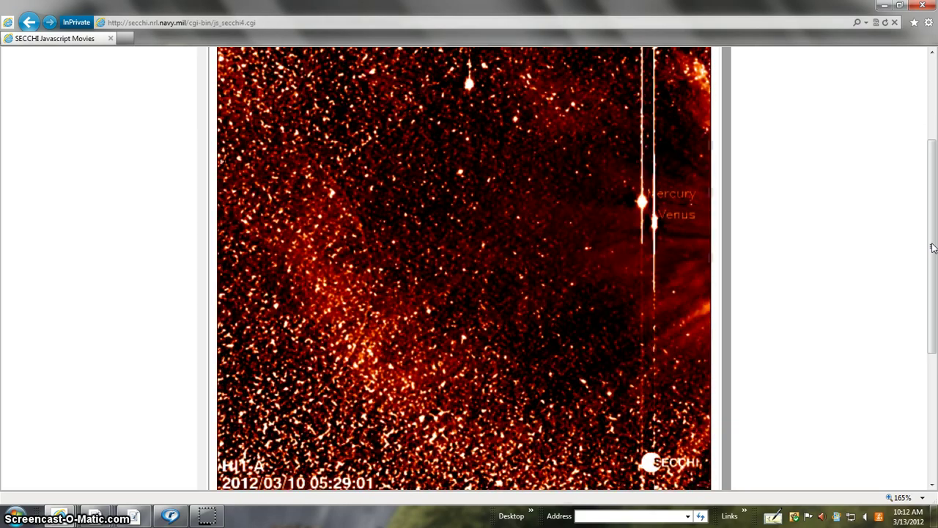
drag(933, 247, 931, 210)
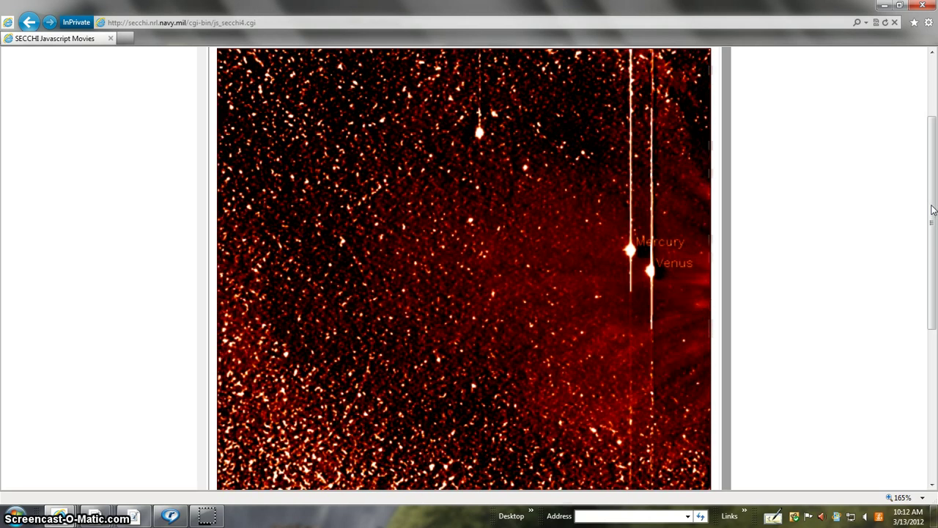
drag(932, 209, 934, 222)
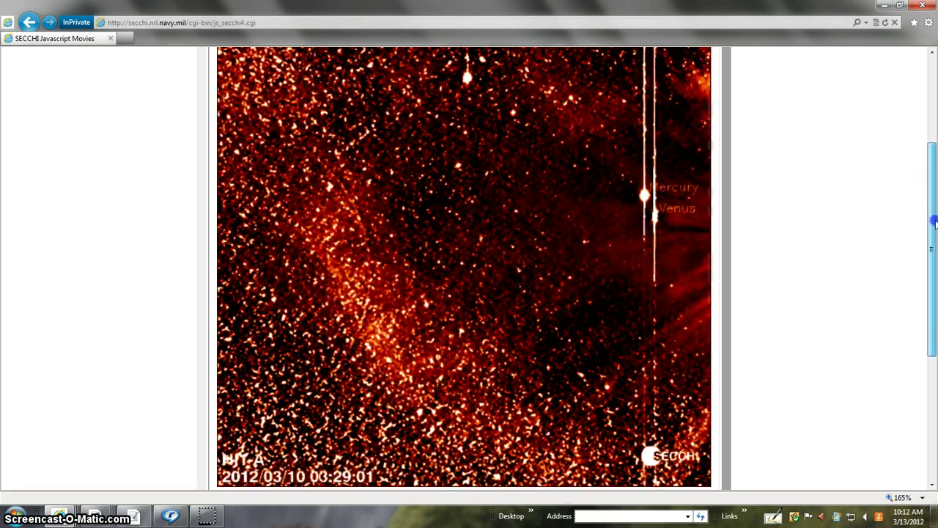